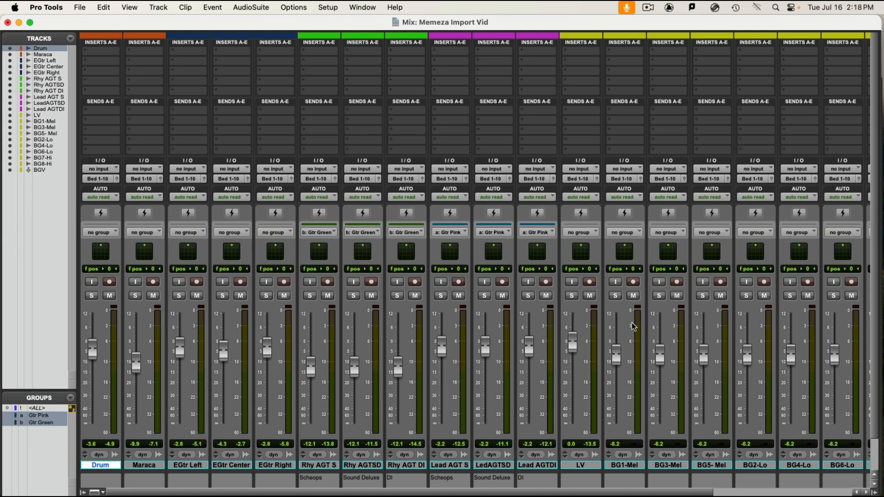
Start a session data import from Circuit City 05.ptx and acknowledge the start time notice.
click(79, 6)
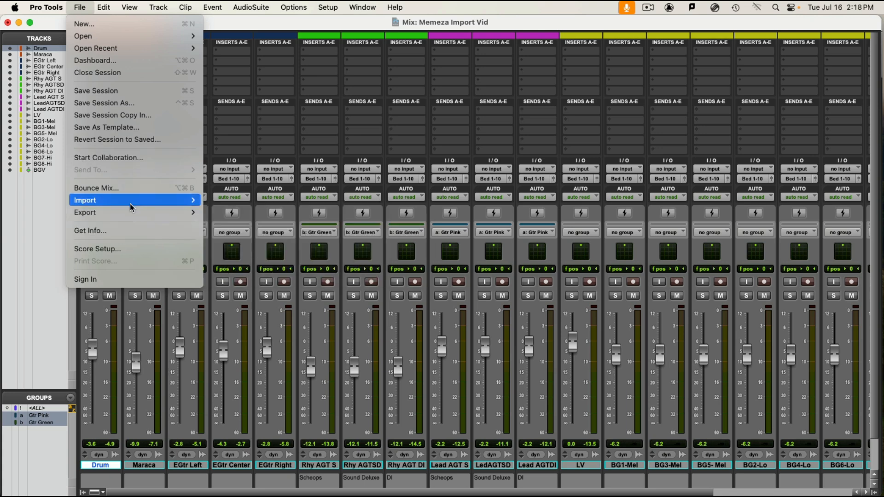
mouse_move(132, 207)
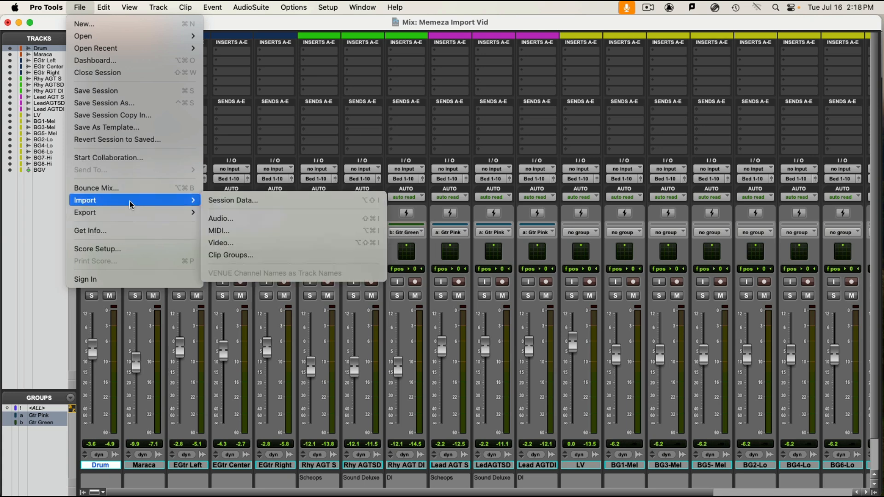
click(227, 201)
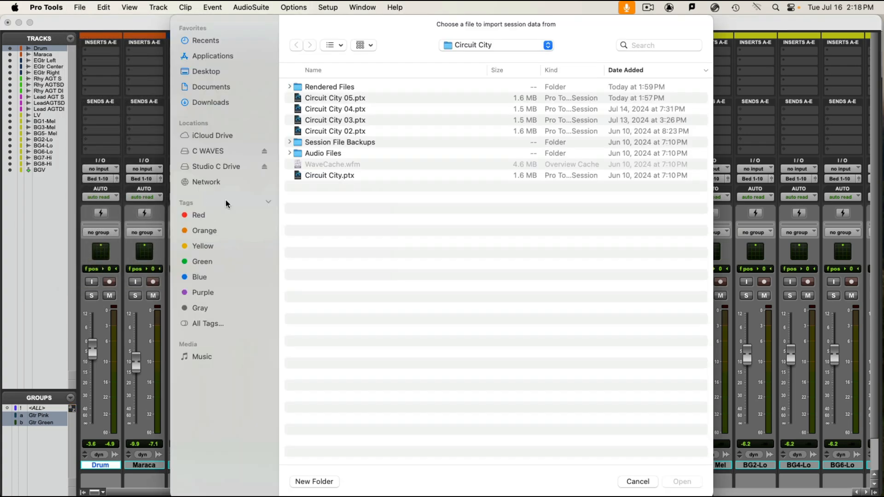
click(350, 102)
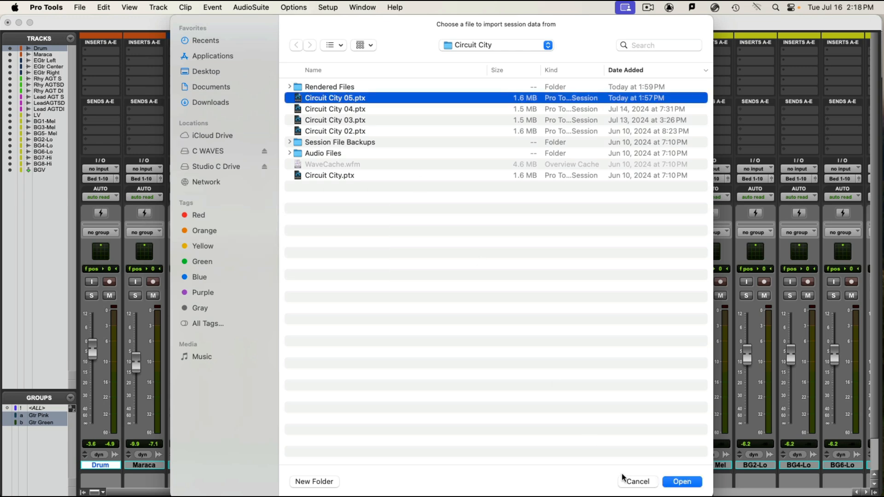
double_click(343, 98)
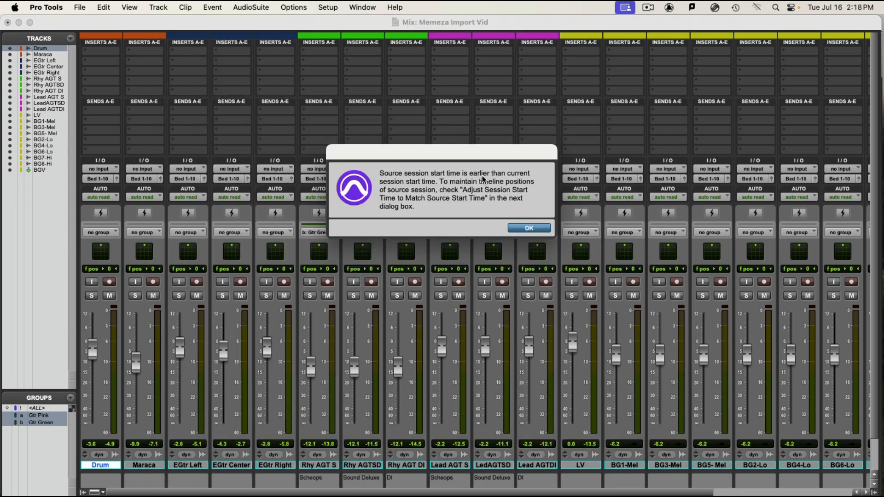
click(527, 229)
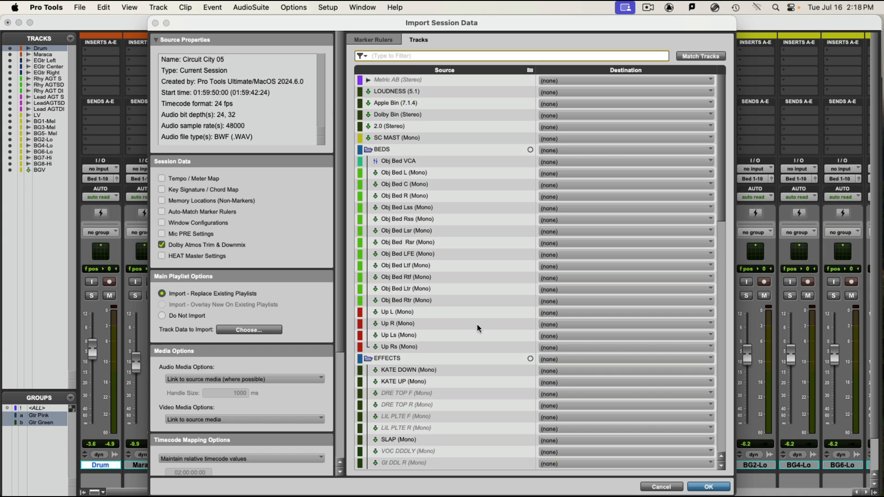
Import LOUDNESS, Apple Bin, Dolby Bin and 2.0 from the source session as new tracks, without saving a detailed report.
scroll(437, 297, down, 5)
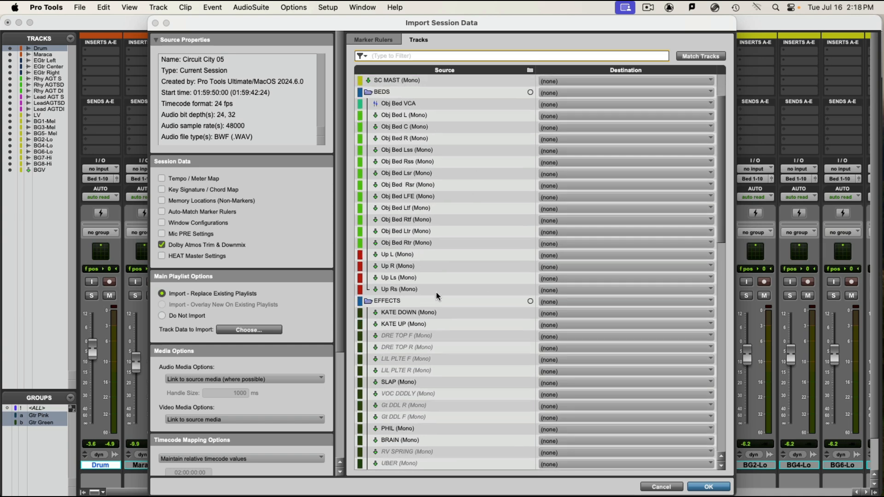
scroll(437, 296, up, 5)
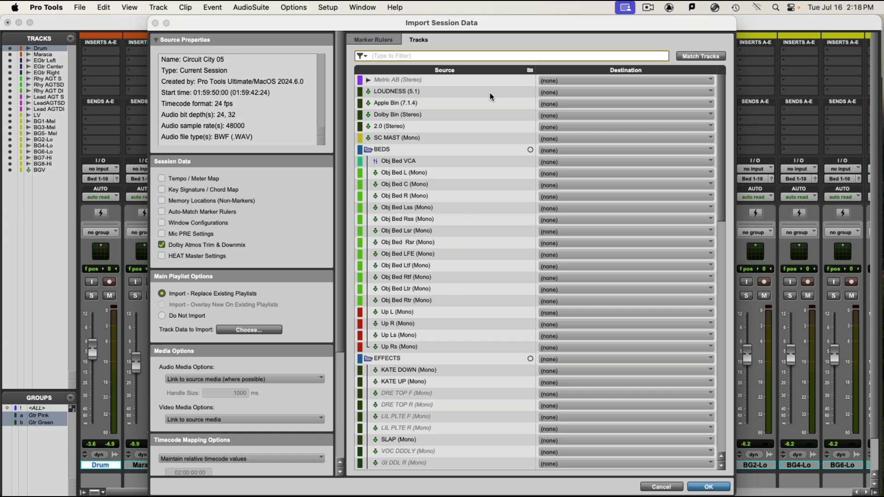
click(392, 129)
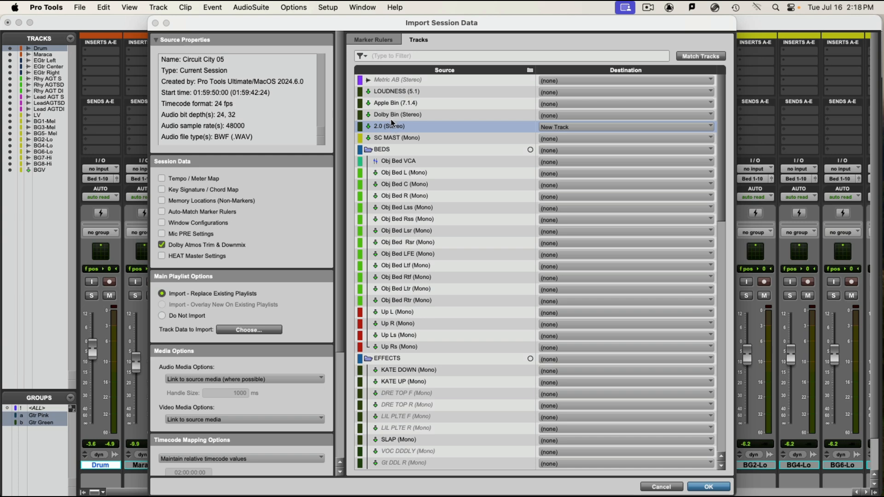
shift+click(392, 116)
shift+click(390, 106)
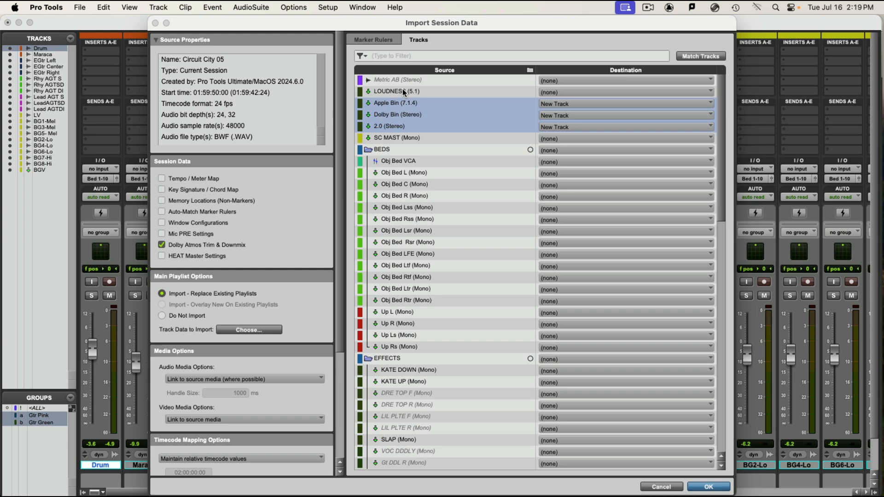
shift+click(404, 92)
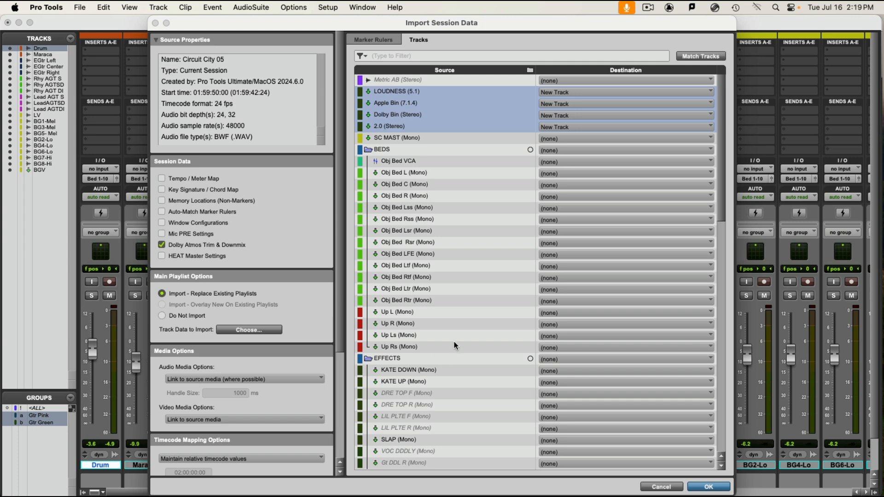
key(Return)
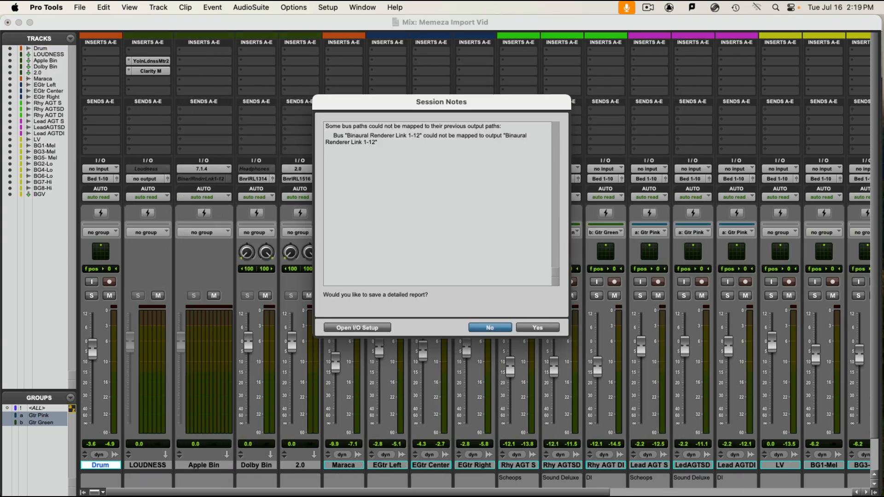
click(488, 328)
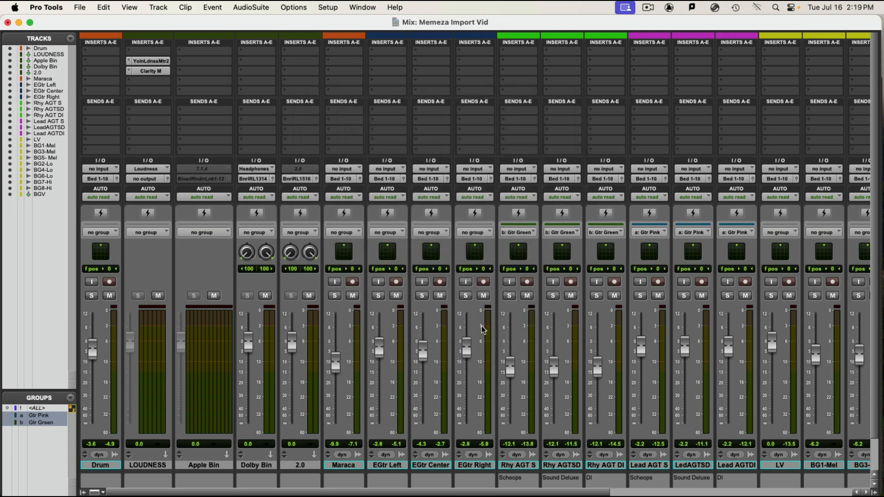
Move the LOUDNESS, Apple Bin, Dolby Bin and 2.0 tracks together in front of the Drum track.
click(158, 466)
shift+click(297, 466)
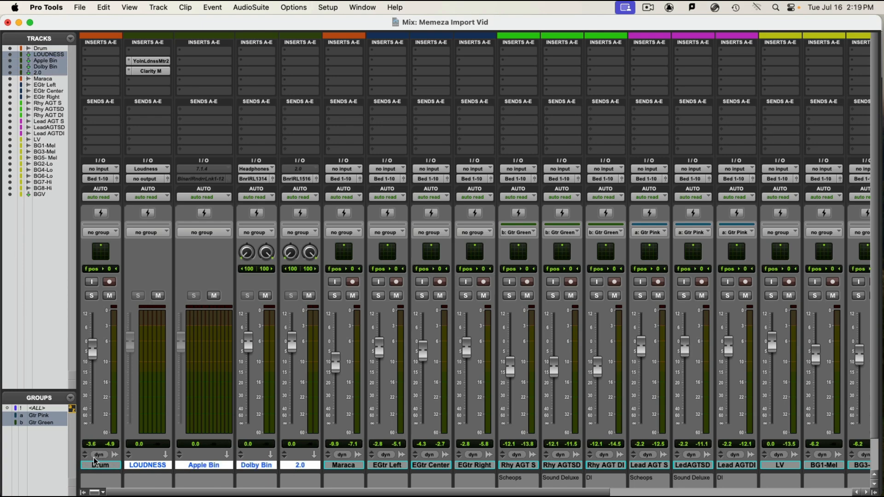
drag(146, 466, 79, 471)
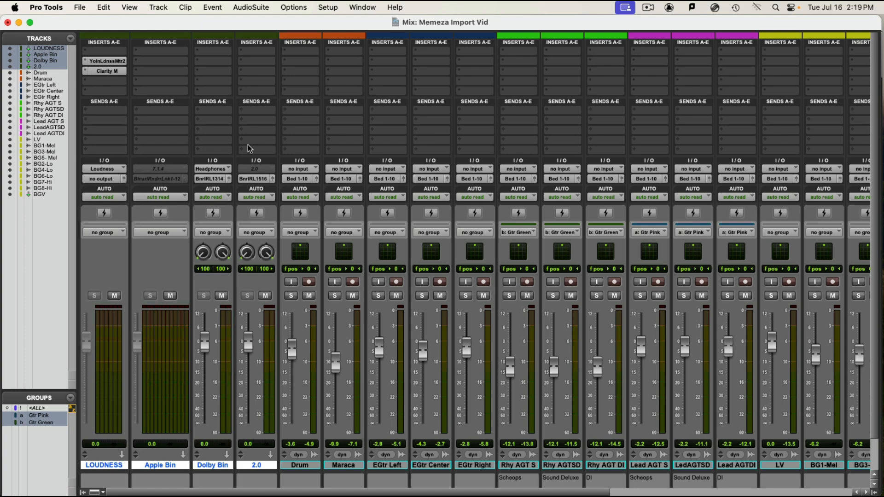
Create a live custom Dolby Atmos re-render named 2.0 with the format 2.0 Direct in the I/O Setup.
ctrl+super+click(269, 179)
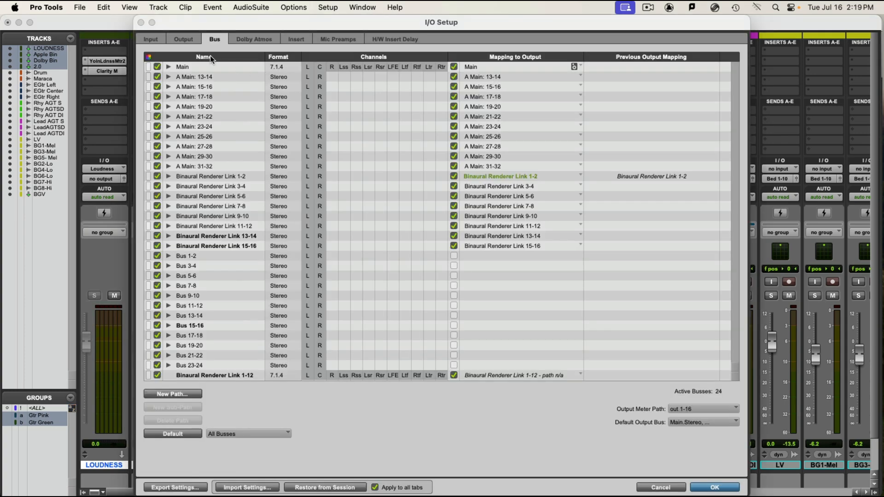
click(255, 40)
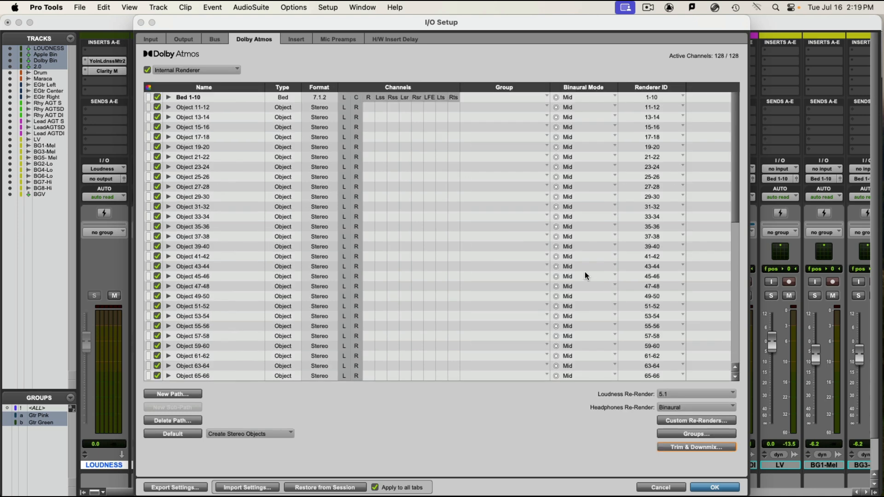
click(685, 420)
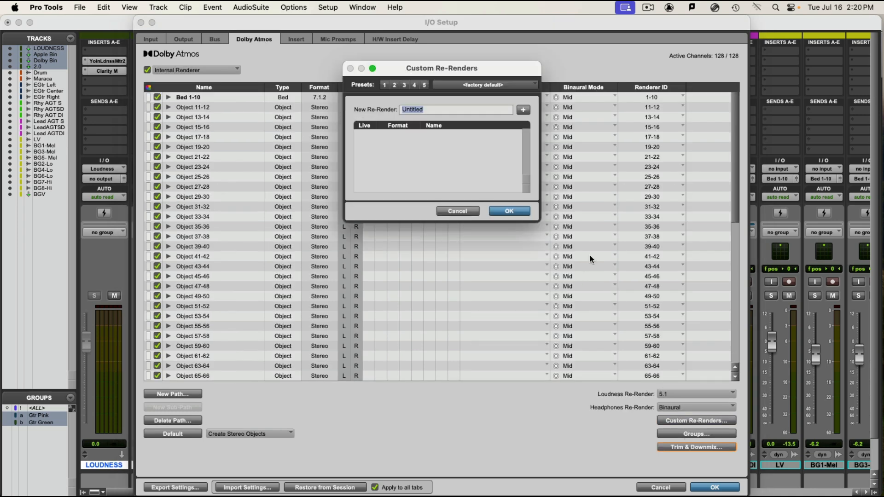
text(2.0)
click(523, 110)
click(366, 137)
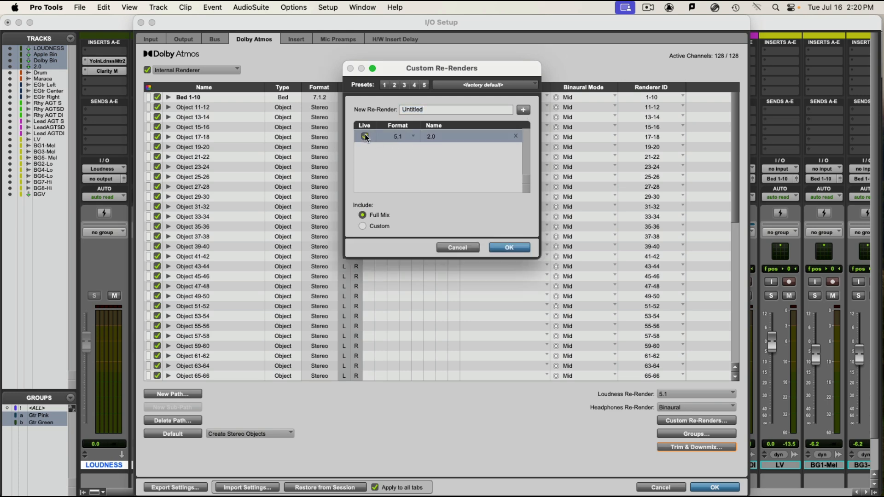
click(413, 139)
click(420, 145)
click(414, 137)
click(444, 141)
Add a live custom re-render named 7.1.4 in 7.1.4 format and apply the I/O Setup.
click(482, 109)
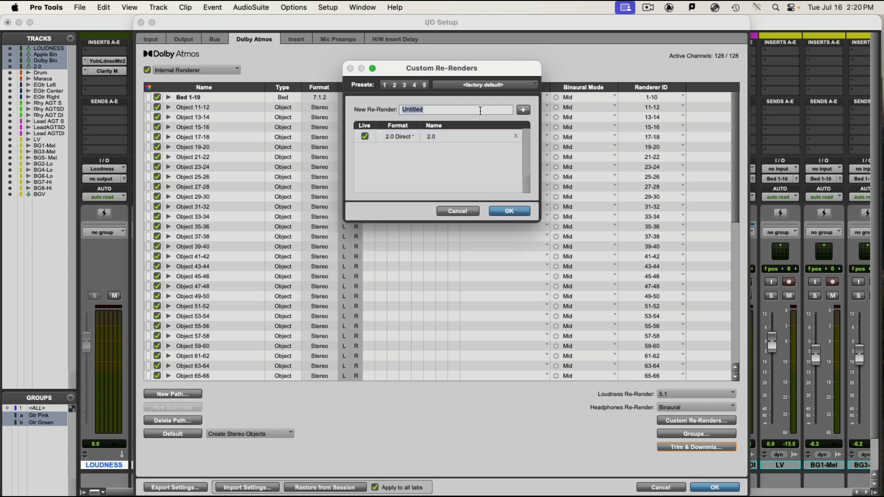
text(7.14)
click(522, 110)
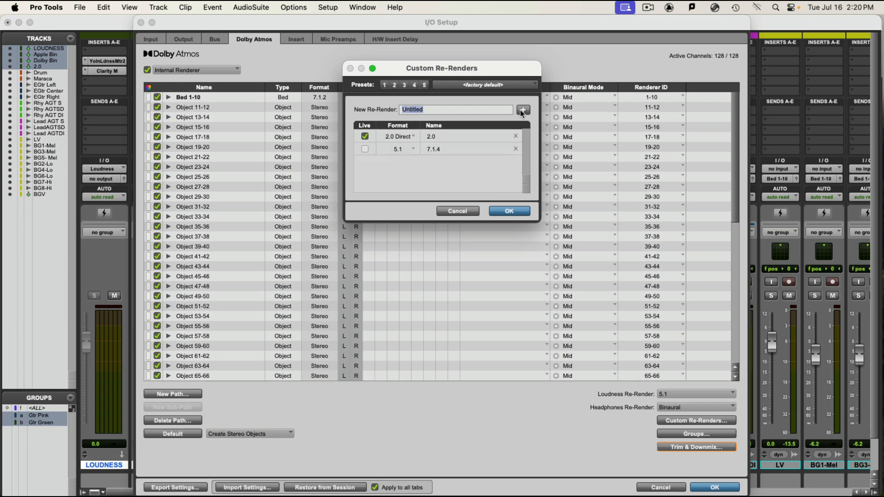
click(413, 149)
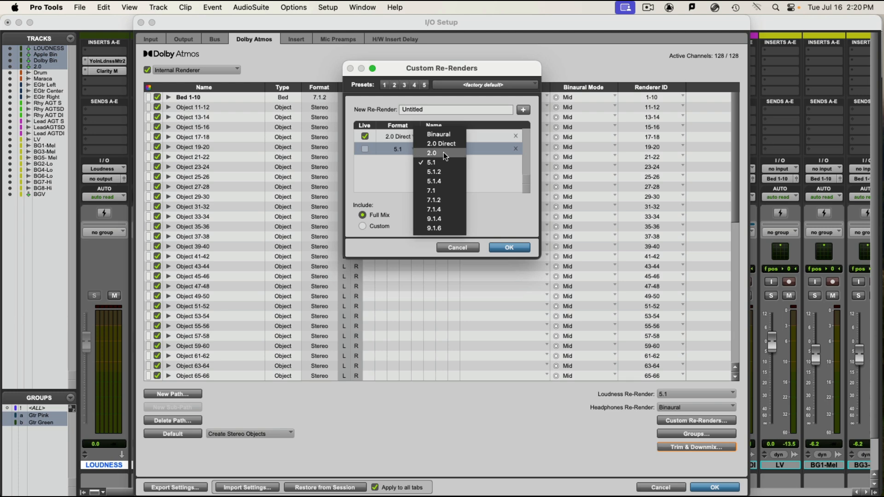
click(428, 210)
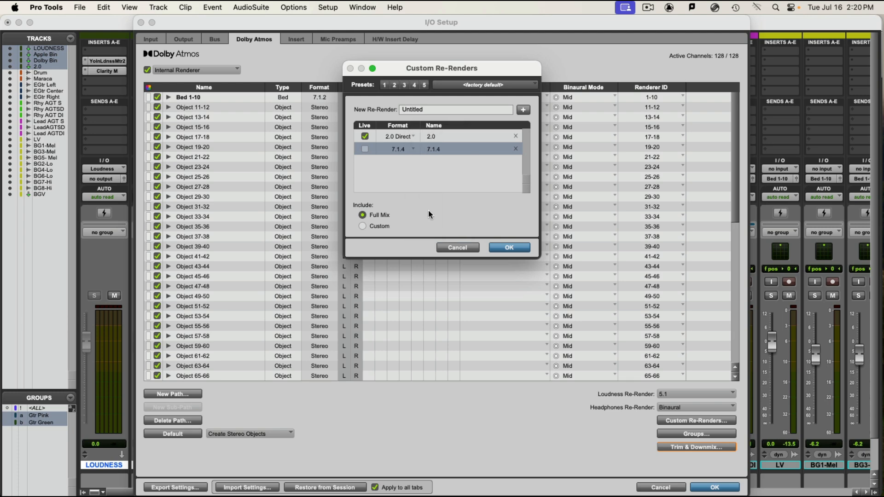
click(364, 149)
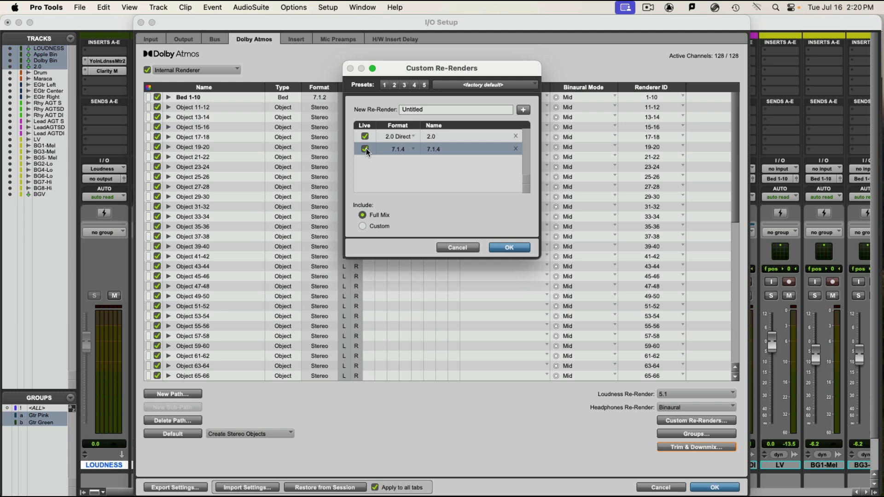
click(523, 248)
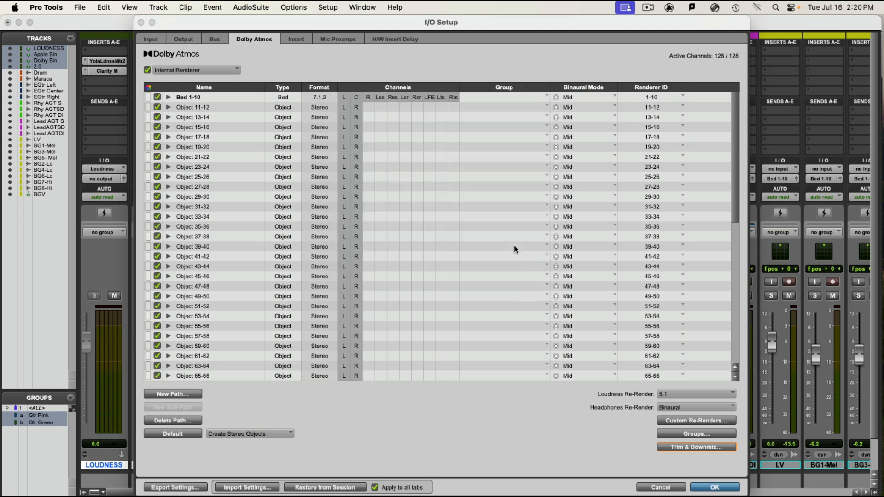
click(704, 488)
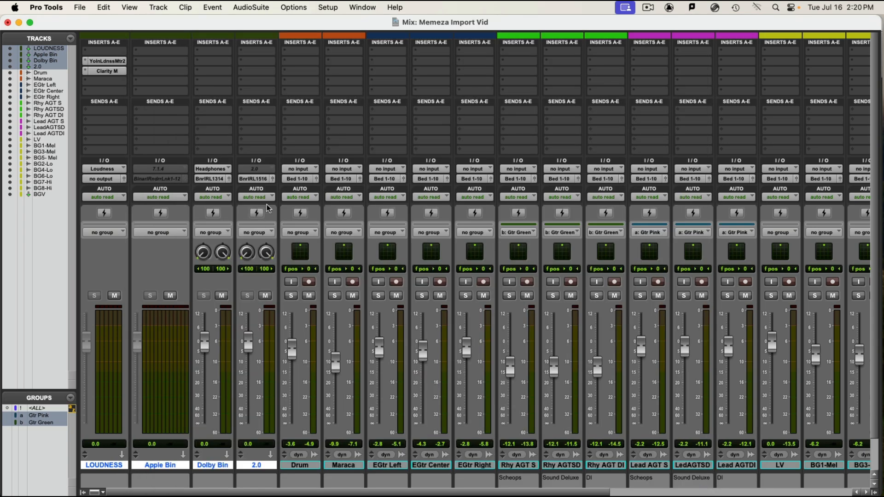
Assign the 2.0 re-render as the input of the 2.0 track.
click(258, 168)
mouse_move(281, 170)
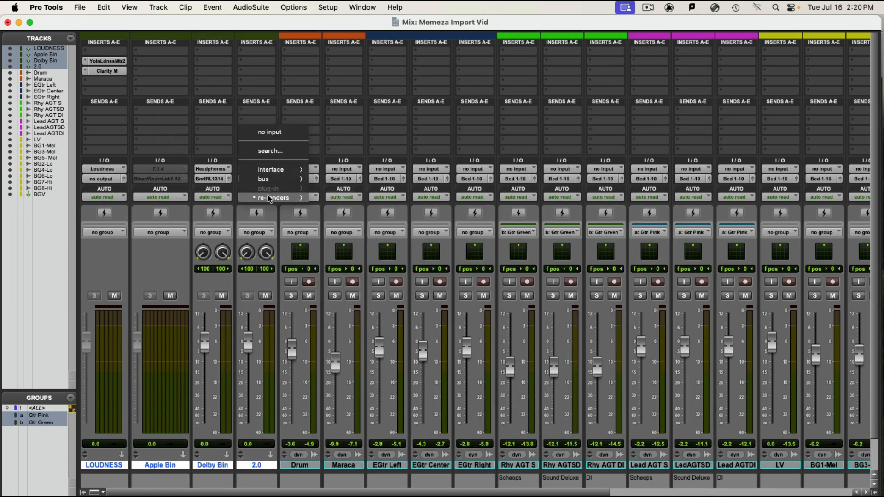
mouse_move(271, 197)
click(329, 229)
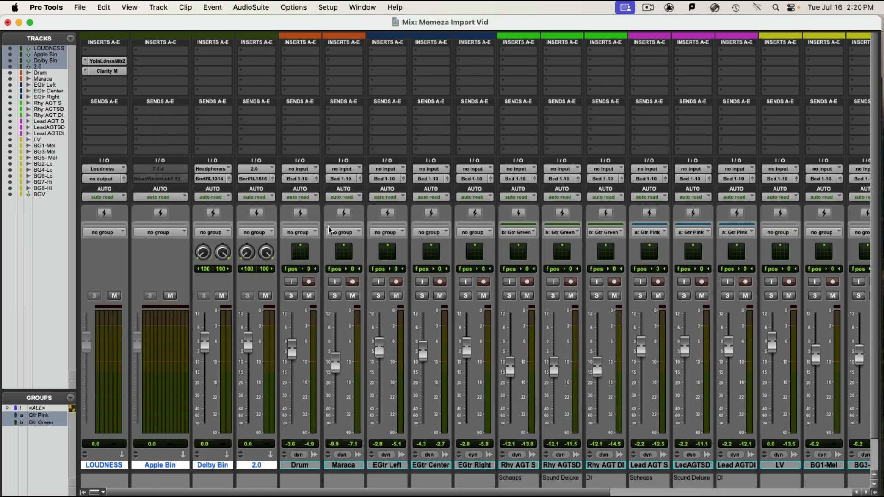
Assign the 7.1.4 re-render as the input of the Apple Bin track.
click(167, 164)
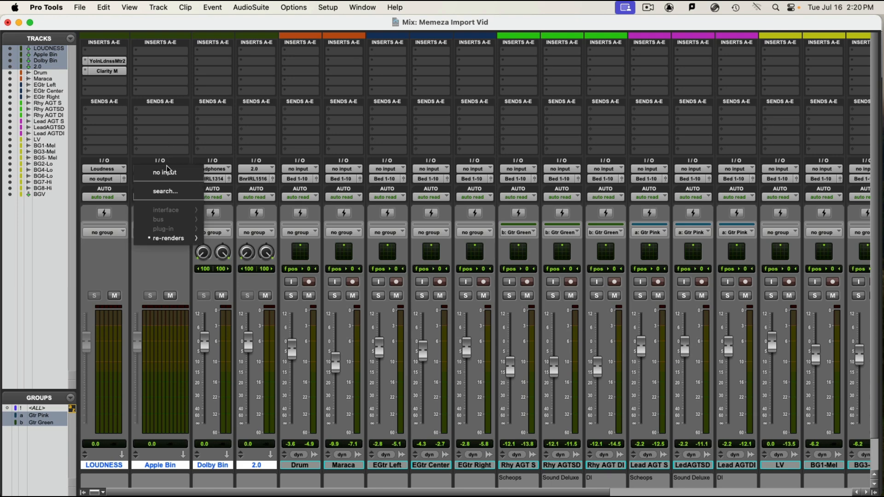
mouse_move(168, 238)
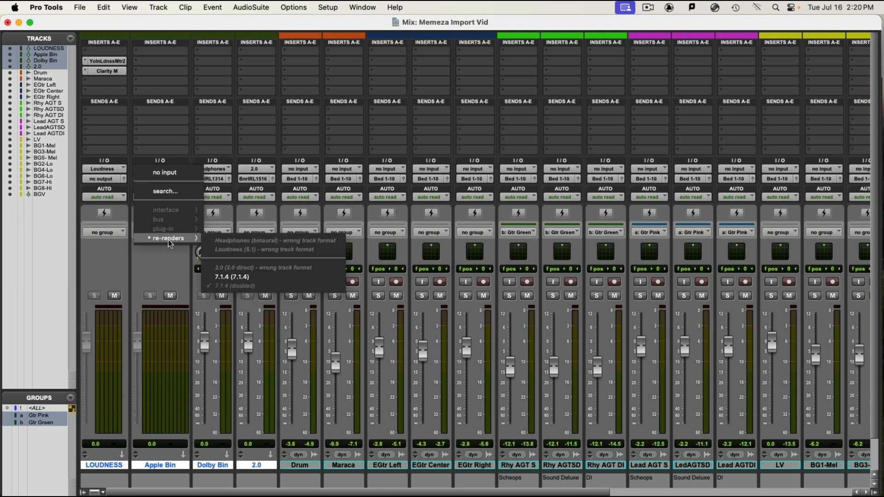
click(238, 276)
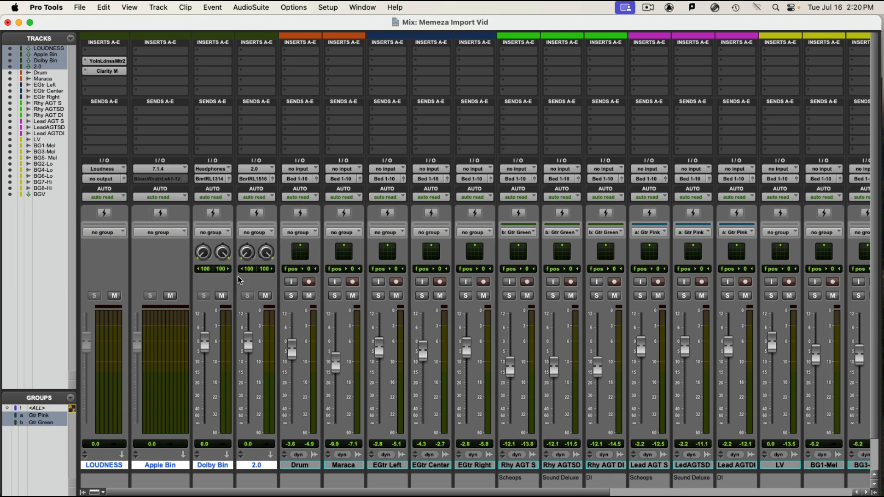
click(173, 172)
mouse_move(172, 238)
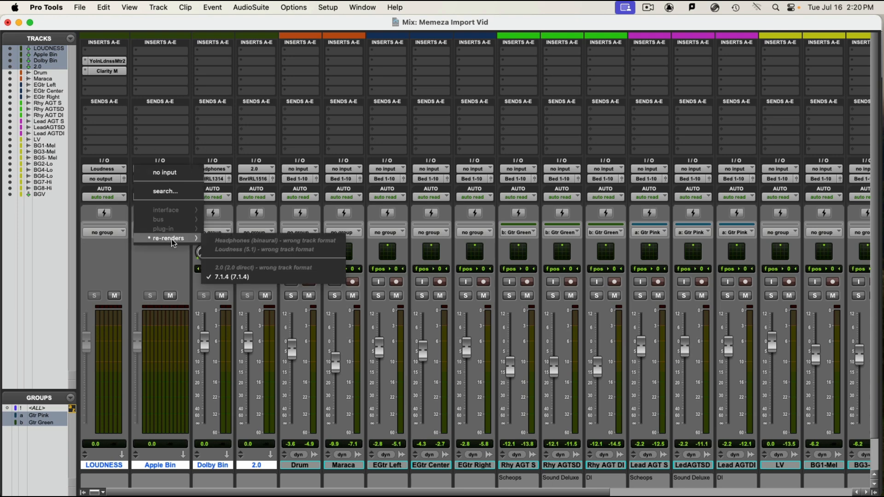
click(240, 279)
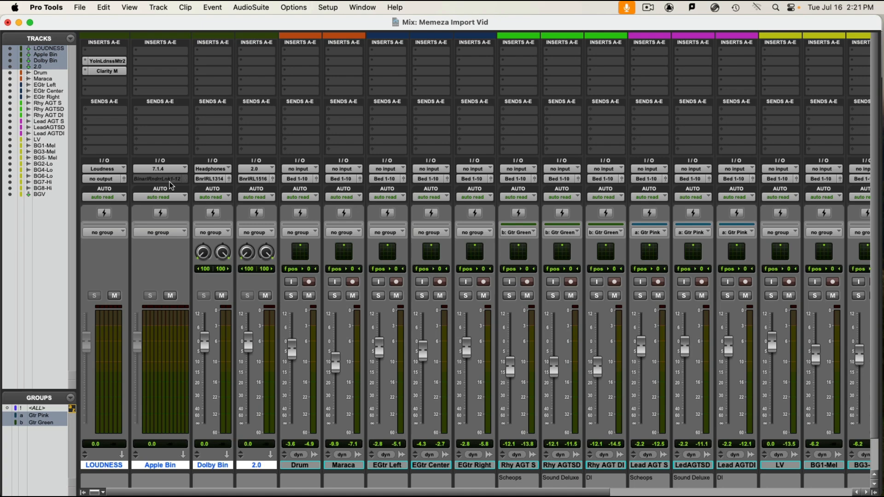
Open the output paths in the I/O Setup and check the Aux I/O devices for an enabled Binaural Renderer Link output.
key(super+i)
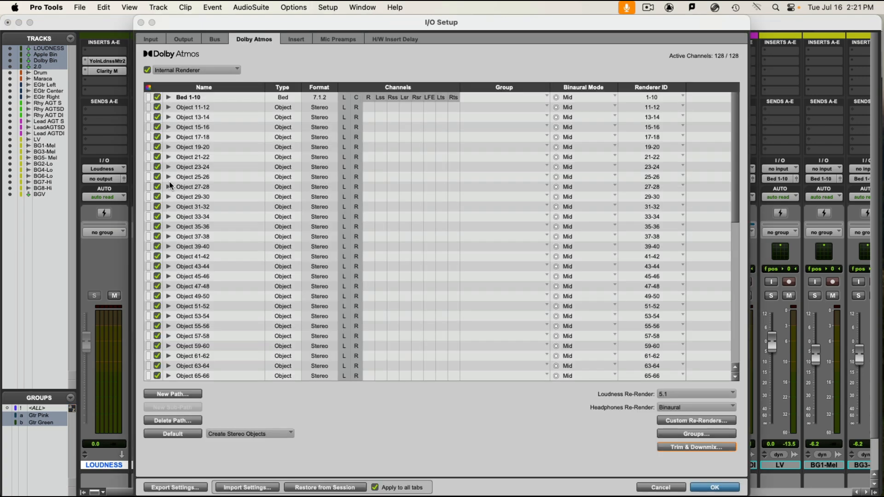
click(180, 40)
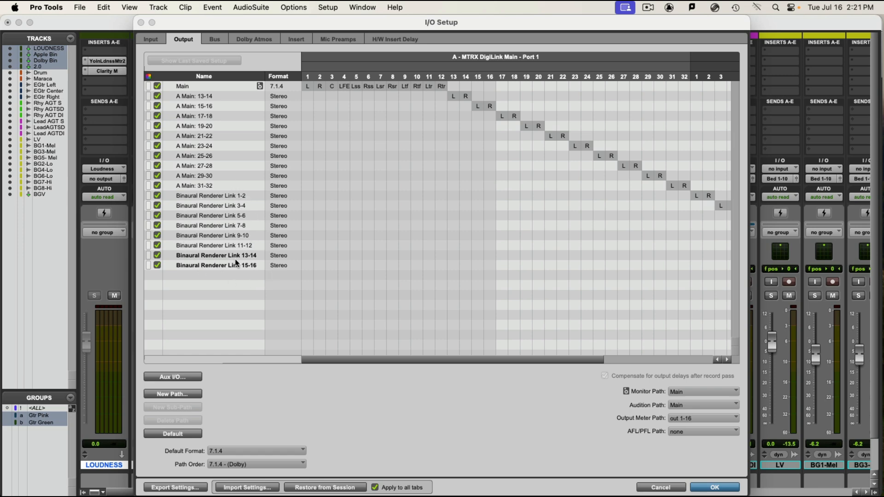
click(182, 379)
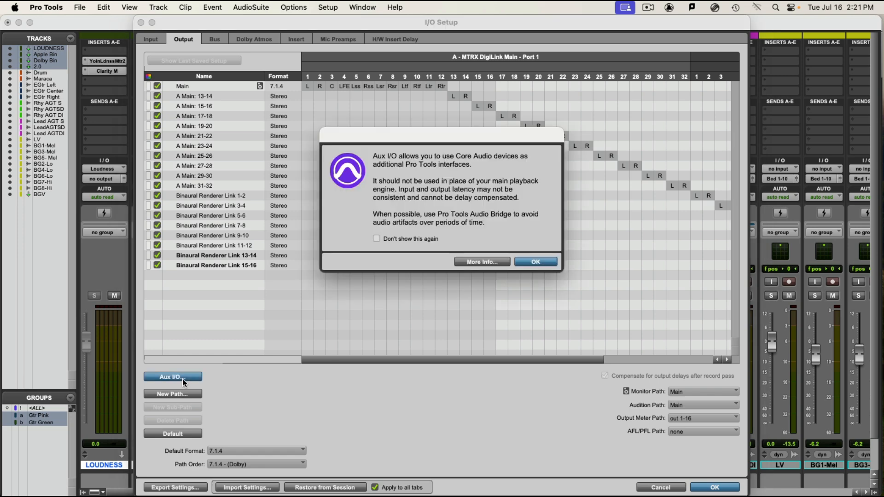
click(547, 261)
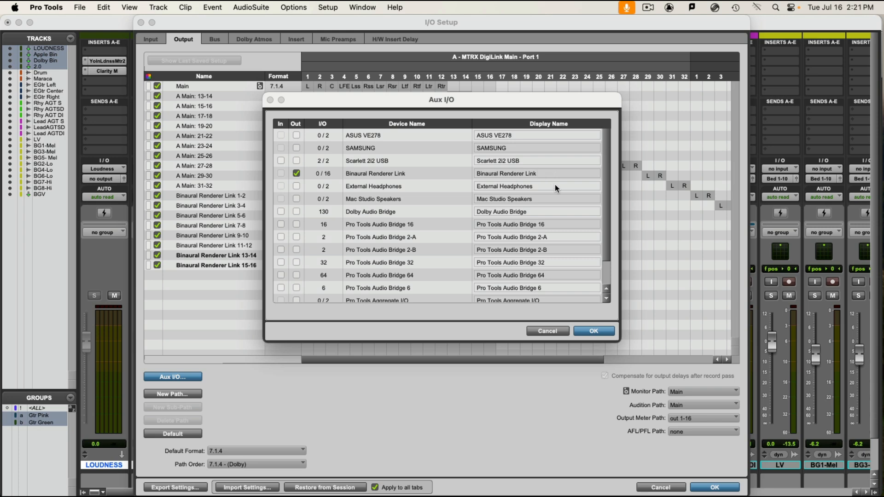
click(587, 332)
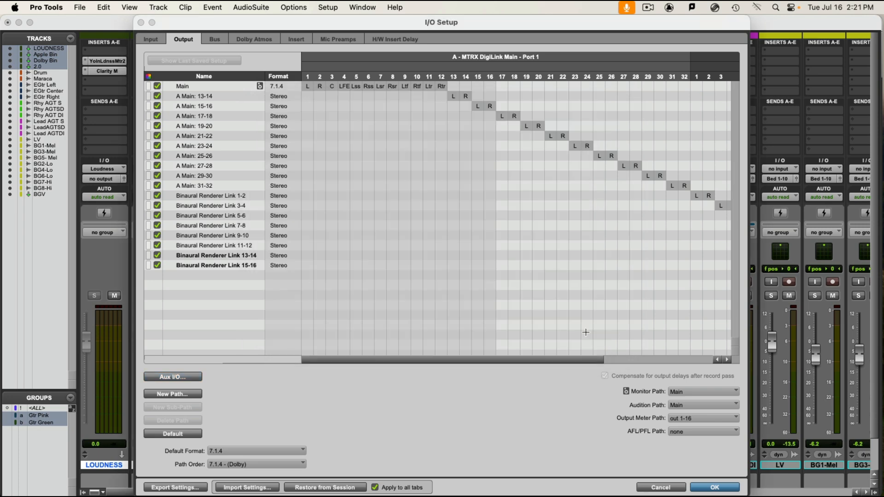
Compare the Binaural Renderer Link 13-14 and 15-16 output paths with the sources in Binaural Renderer for Apple Music.
click(244, 257)
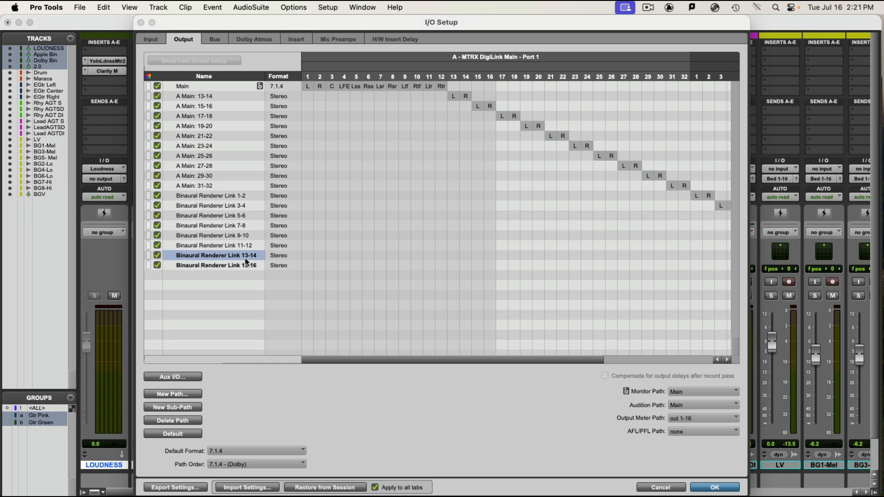
key(super+Tab)
key(super+Tab)
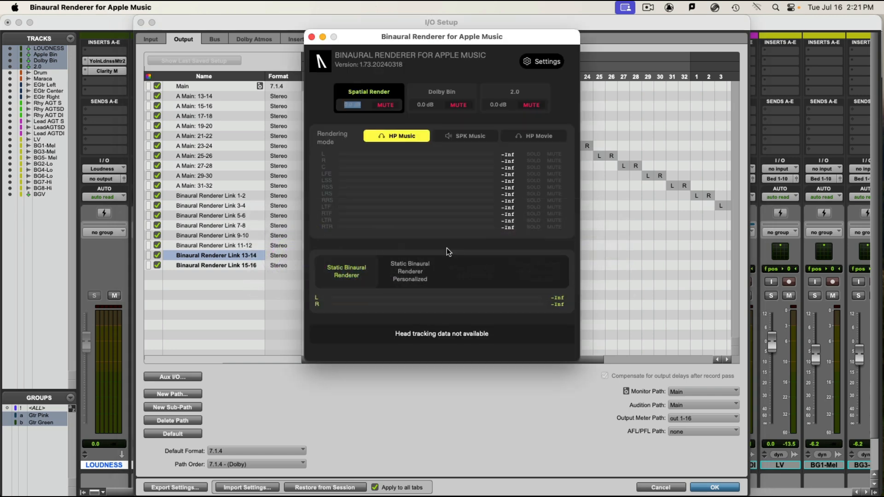
click(250, 266)
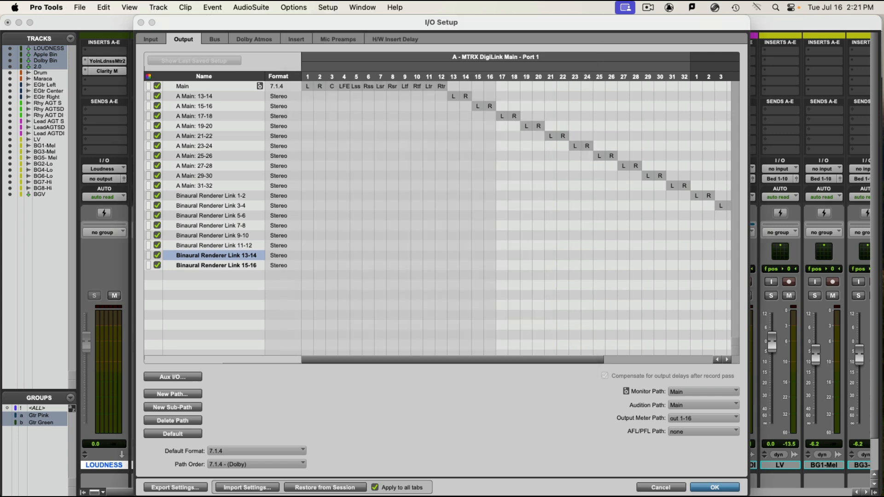
click(244, 267)
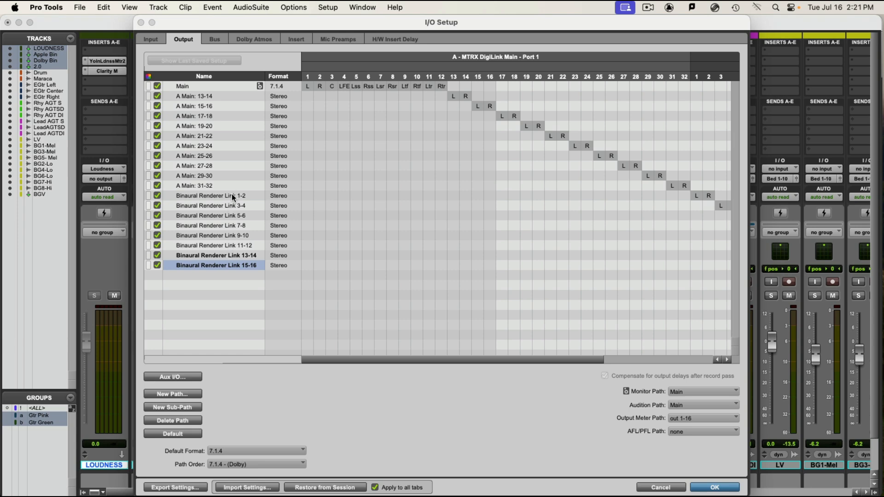
Delete the stereo output paths from Binaural Renderer Link 3-4 through Binaural Renderer Link 11-12.
click(236, 245)
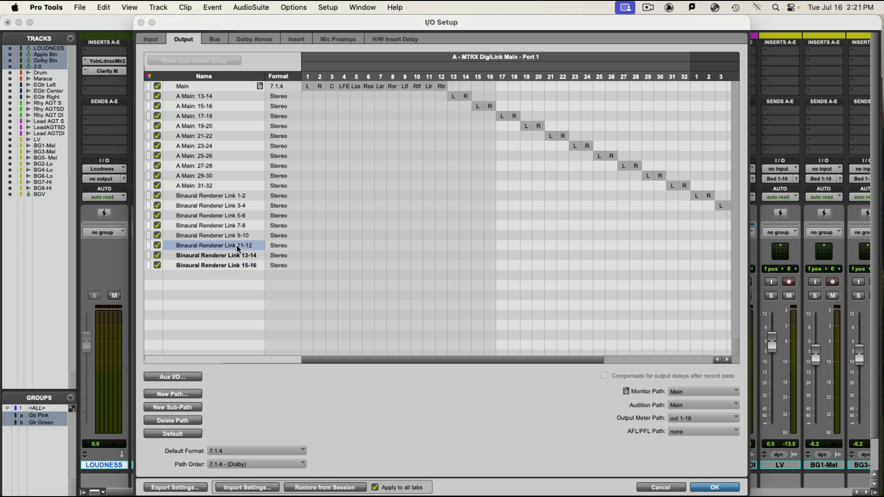
shift+click(238, 207)
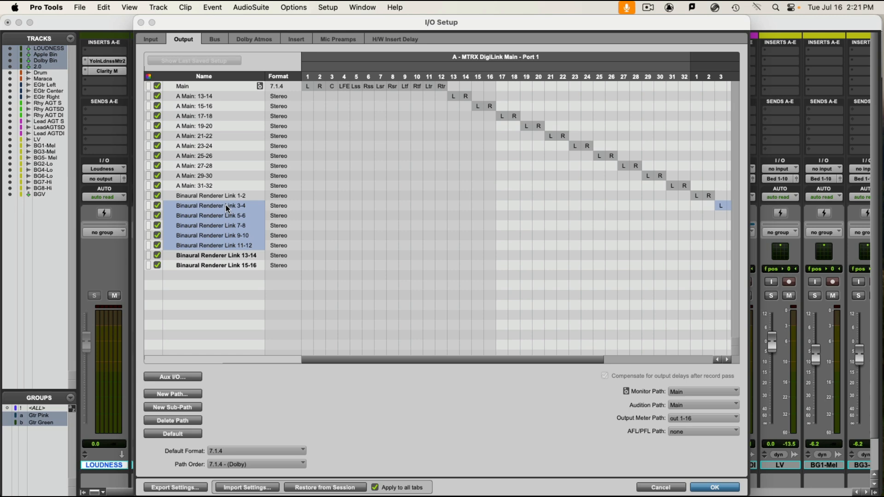
key(BackSpace)
Rename the Binaural Renderer Link 1-2 output path as Binaural Renderer Link 1-12.
double_click(238, 196)
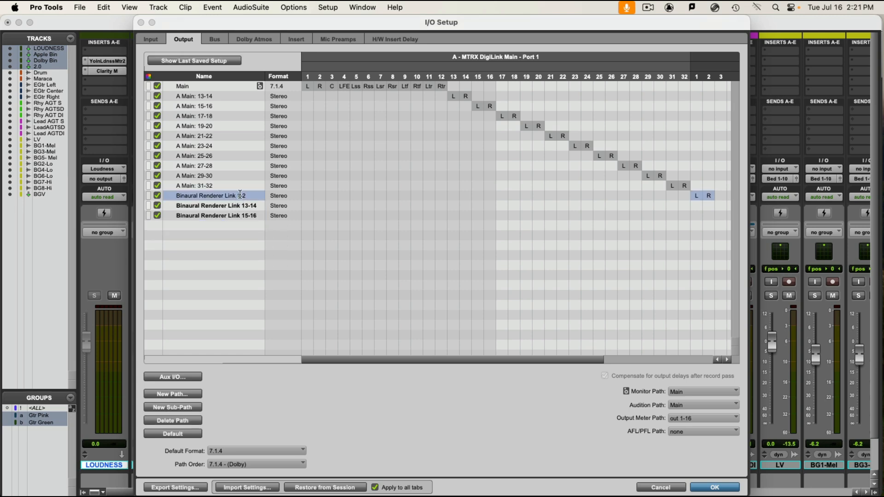
key(Right)
key(BackSpace)
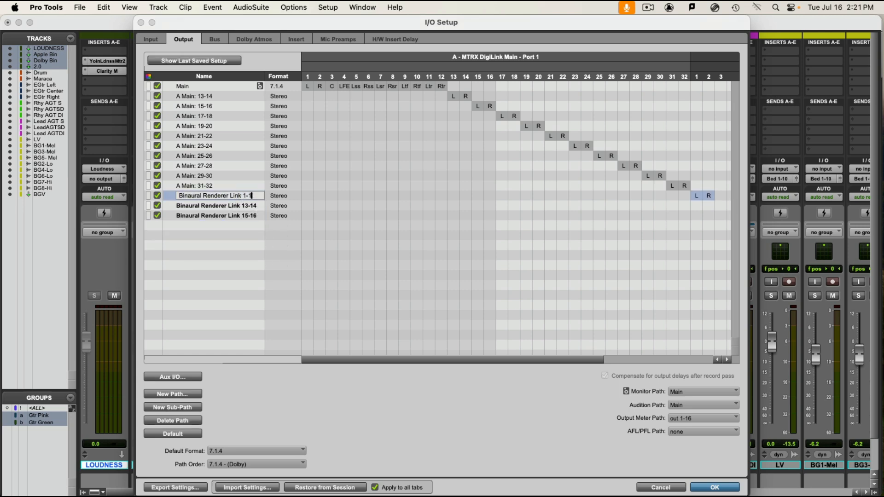
text(12)
key(Return)
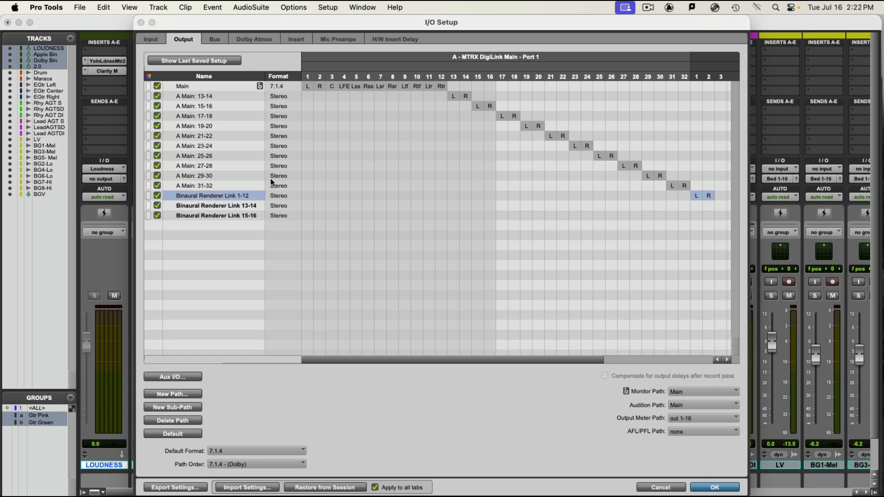
Set the Binaural Renderer Link 1-12 output path to 7.1.4 format and assign it to Binaural Renderer Link channels 1 to 12.
click(275, 197)
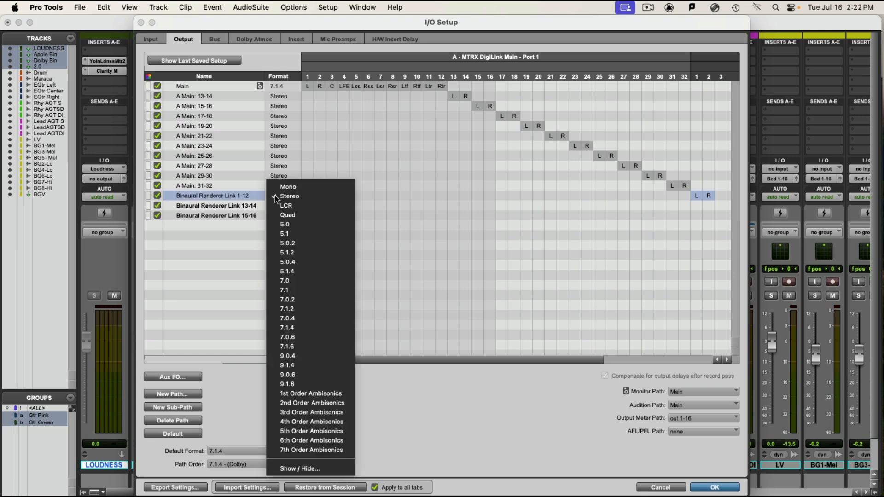
click(316, 329)
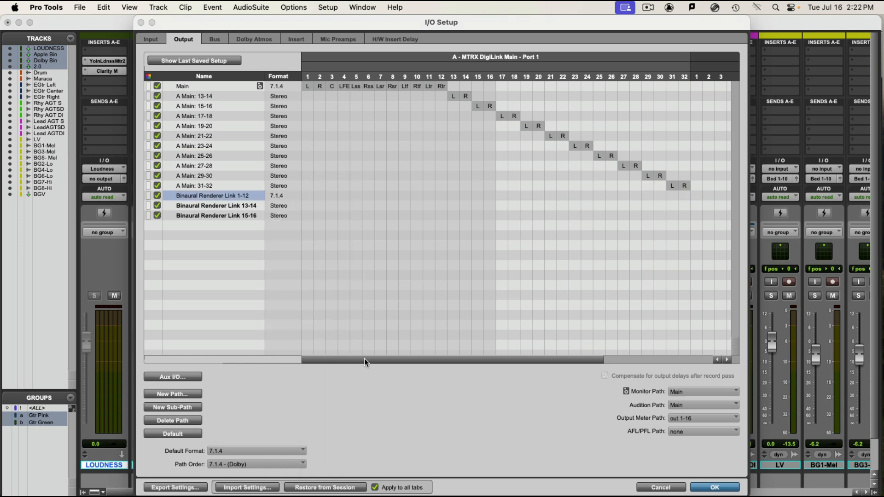
drag(362, 364, 557, 377)
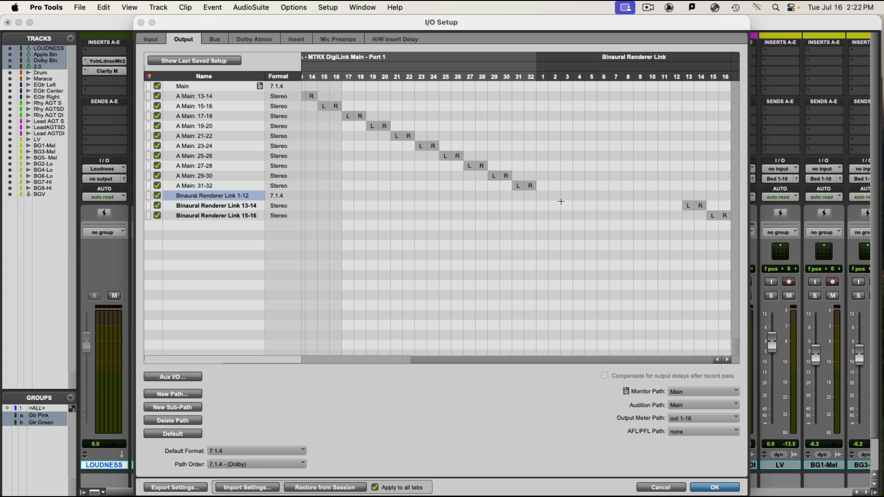
click(543, 195)
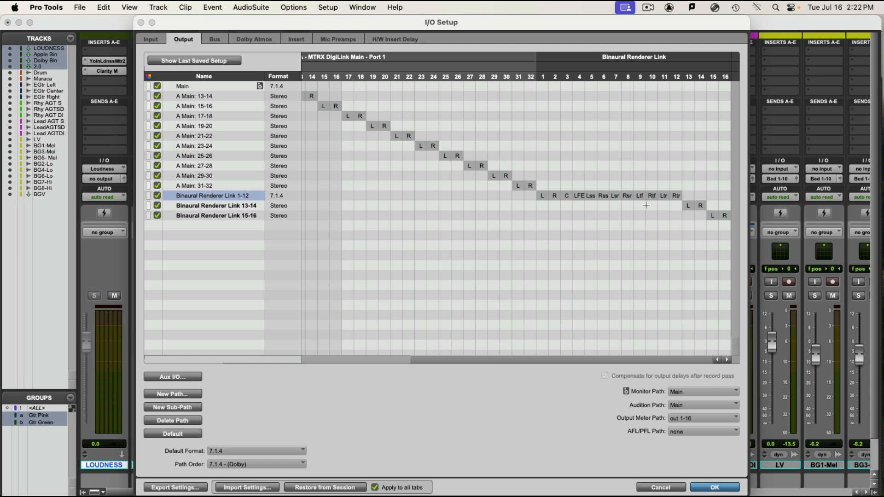
Delete the stereo Binaural Renderer Link 1-12 bus from the bus list, keeping the 7.1.4 bus with the same name.
click(213, 39)
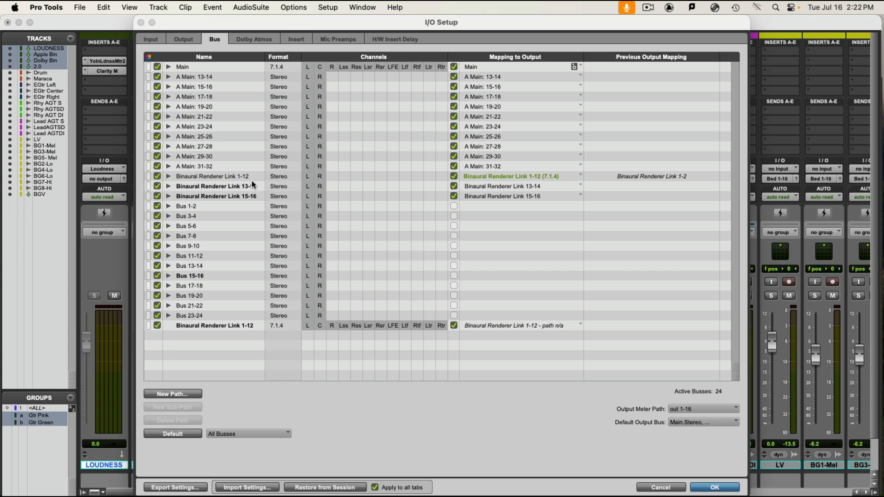
click(230, 180)
click(230, 327)
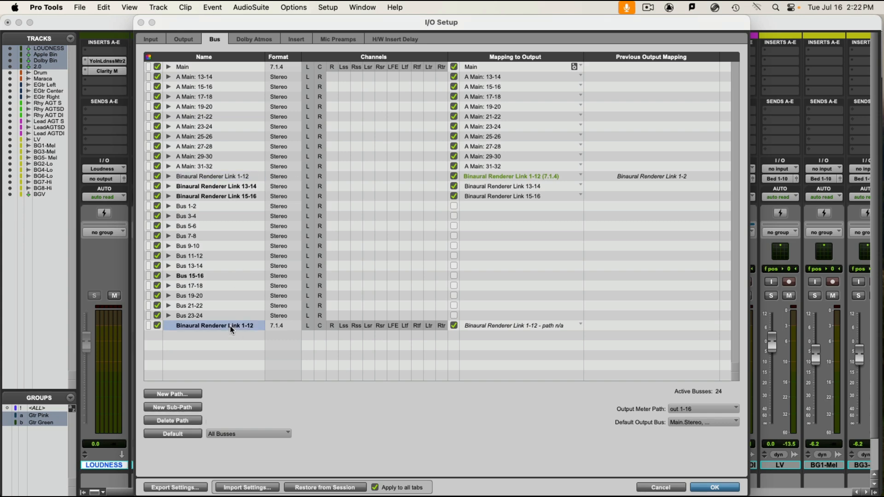
click(236, 178)
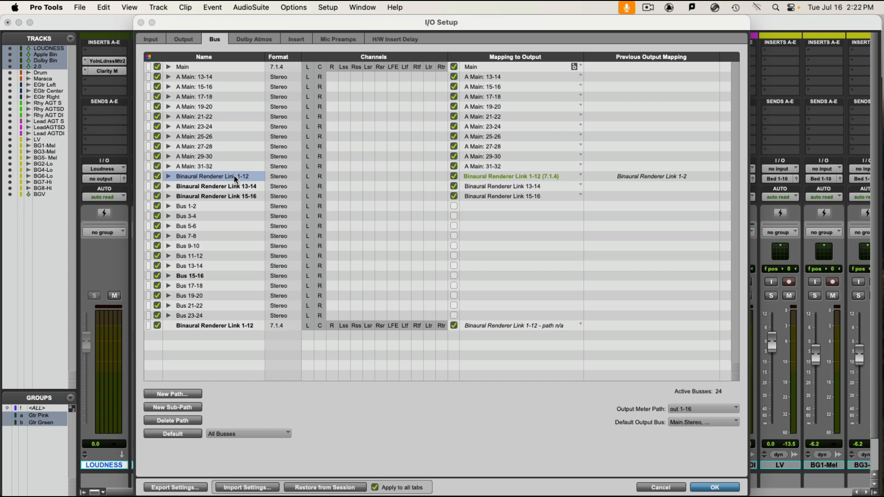
key(BackSpace)
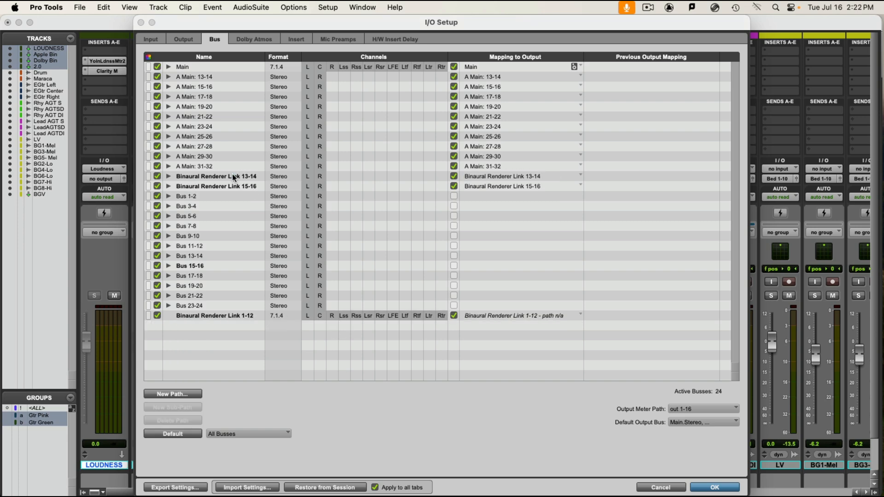
Move the 7.1.4 Binaural Renderer Link 1-12 bus above 13-14, map it to the 7.1.4 output of that name, and apply the setup.
drag(198, 316, 218, 177)
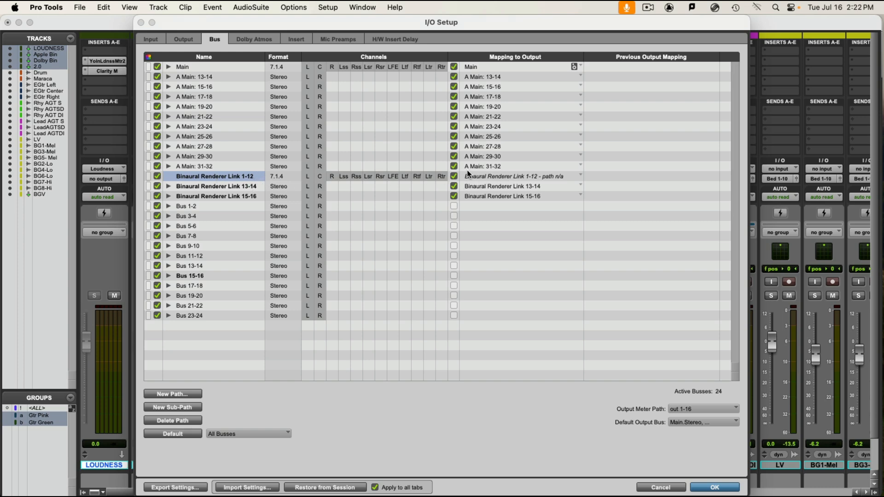
click(576, 178)
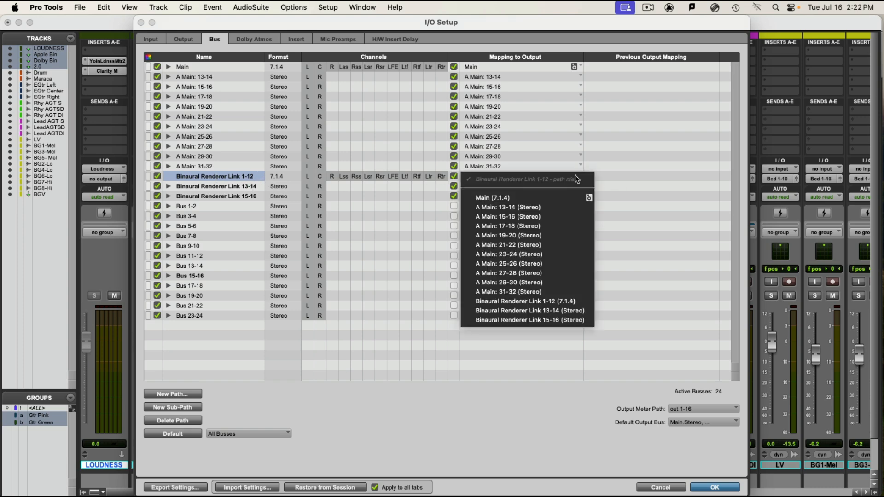
click(558, 301)
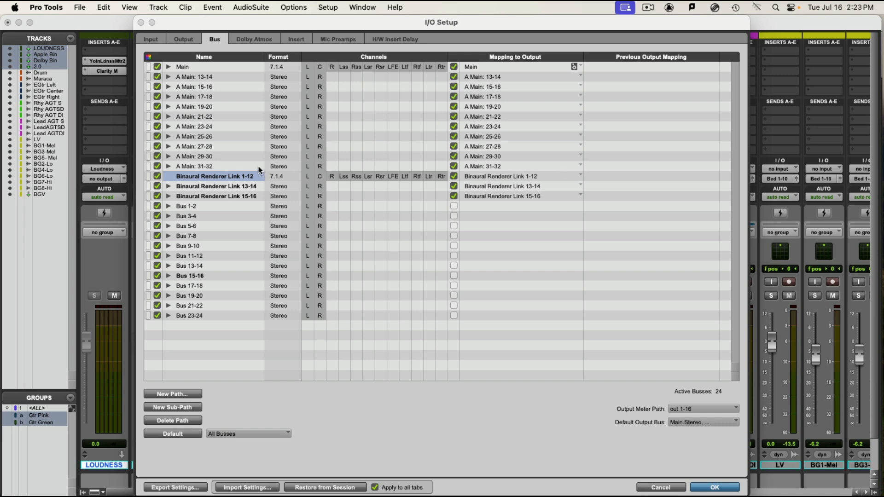
click(715, 487)
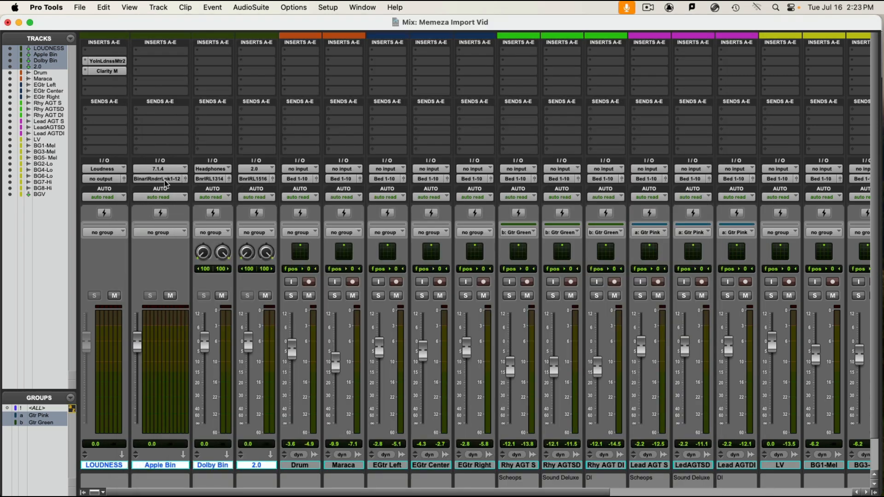
Play the session, check the incoming signal in Binaural Renderer for Apple Music, and return to the Pro Tools mix.
key(space)
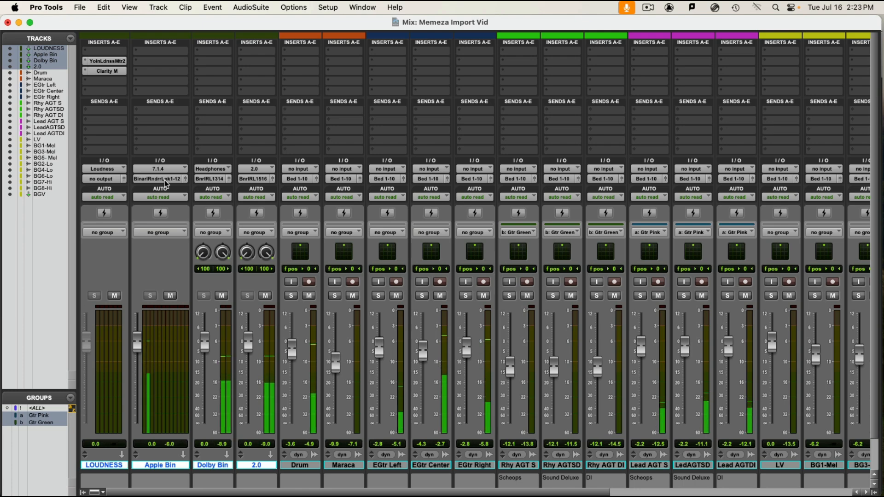
key(super+Tab)
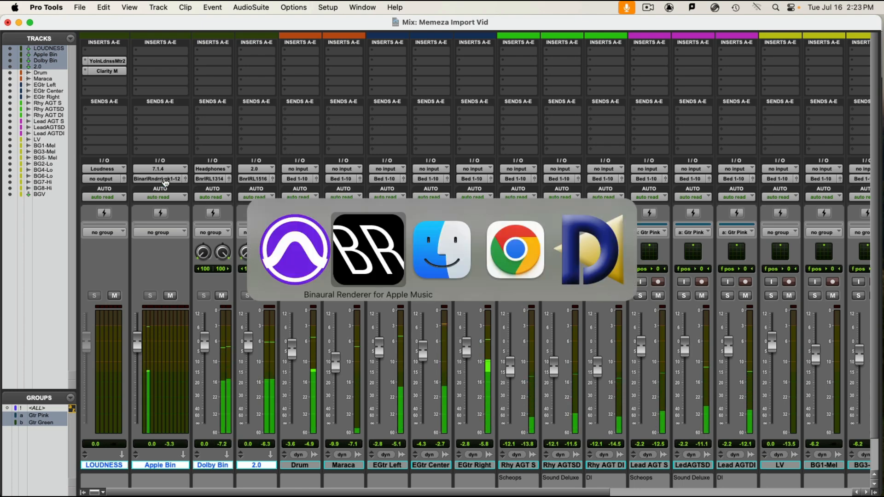
click(368, 259)
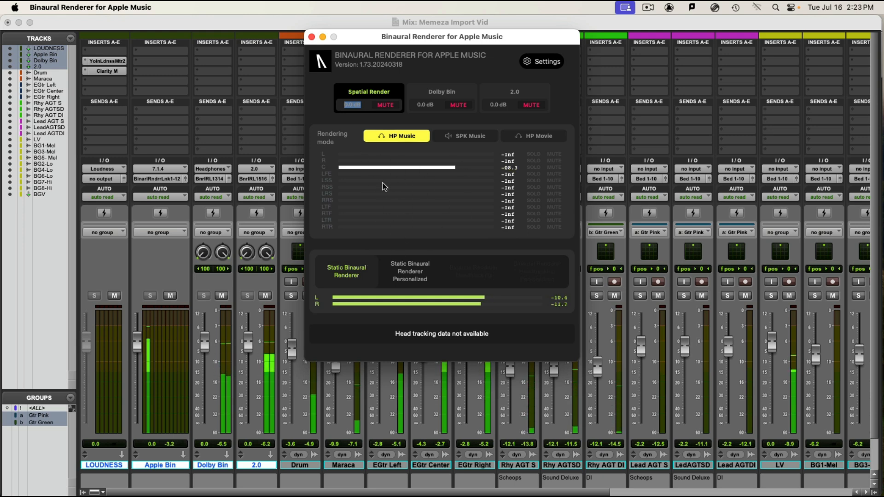
key(super+Tab)
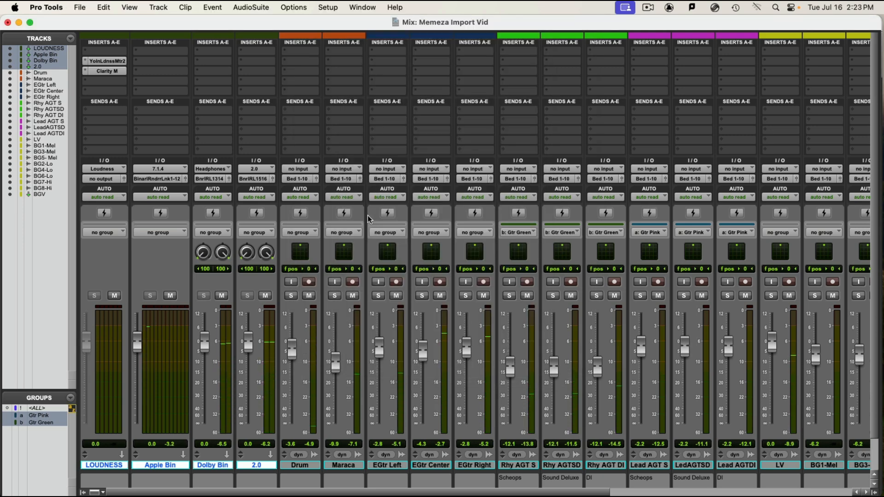